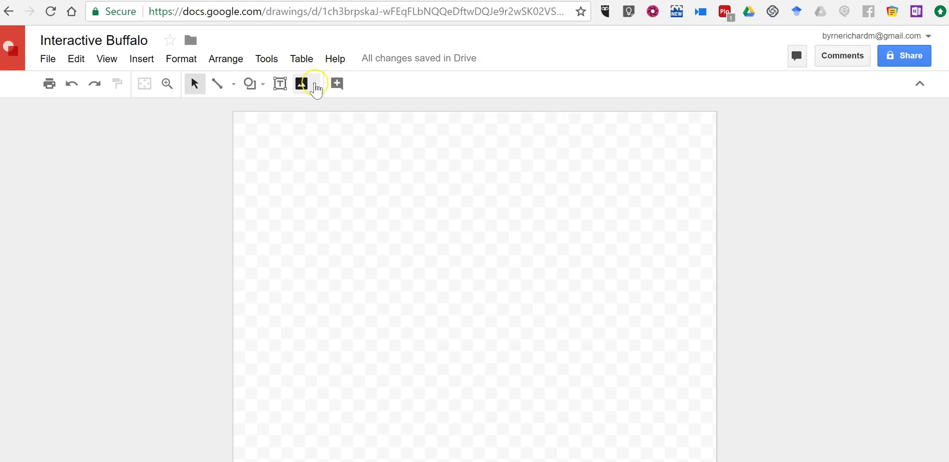
- Upload the bison photo from the computer onto the canvas
{"action": "left_click", "coordinate": [315, 84]}
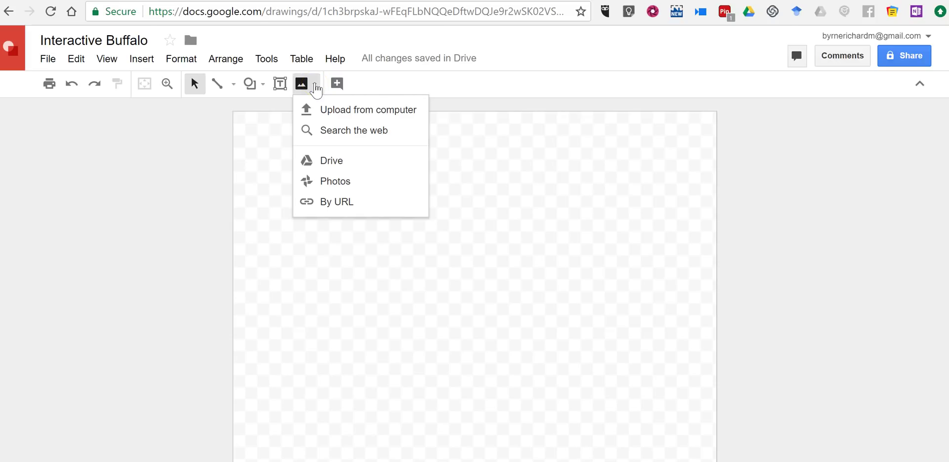
{"action": "left_click", "coordinate": [328, 110]}
{"action": "left_click", "coordinate": [169, 104]}
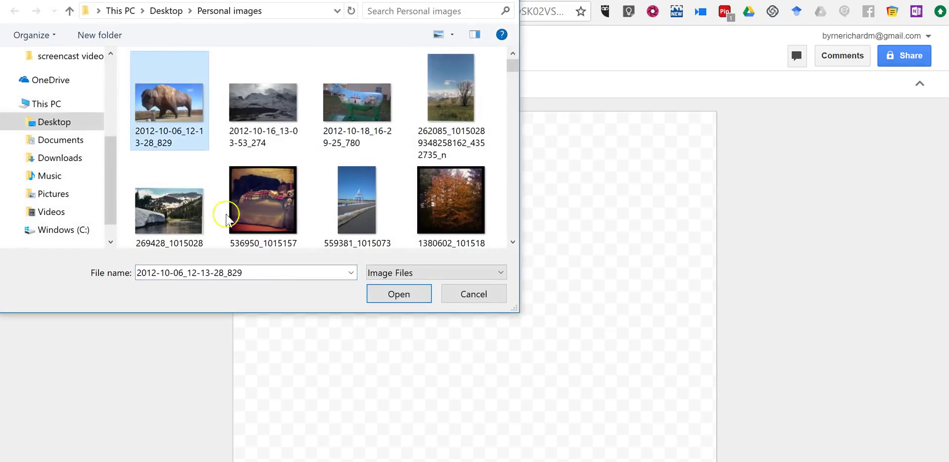
{"action": "left_click", "coordinate": [394, 297]}
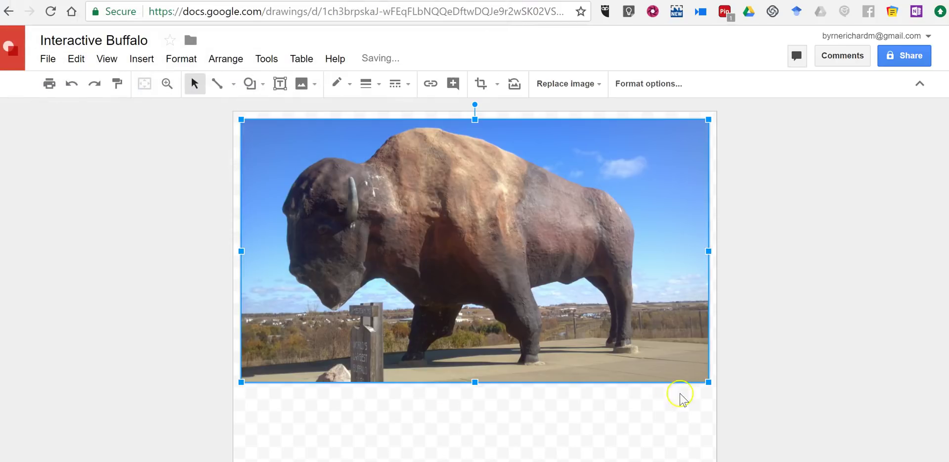
- Enlarge the bison photo to full page width and centre it vertically
{"action": "left_click_drag", "start_coordinate": [710, 381], "coordinate": [725, 391]}
{"action": "left_click_drag", "start_coordinate": [550, 310], "coordinate": [537, 335]}
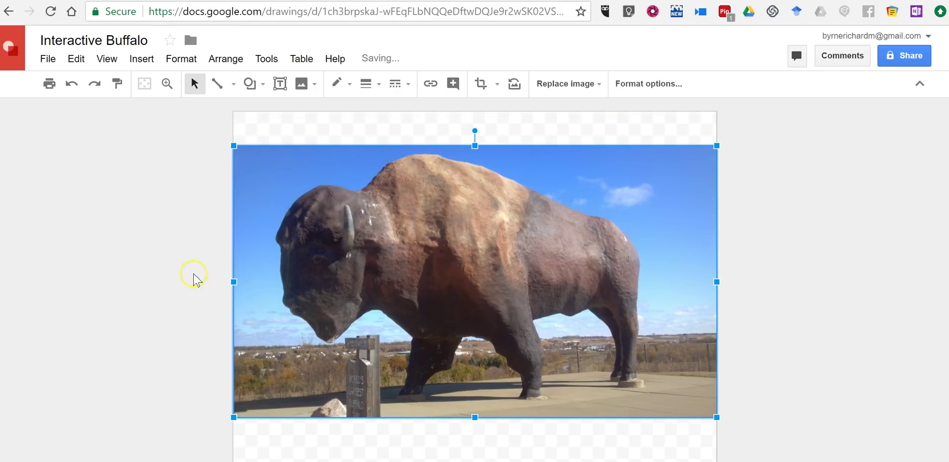
{"action": "left_click", "coordinate": [175, 278]}
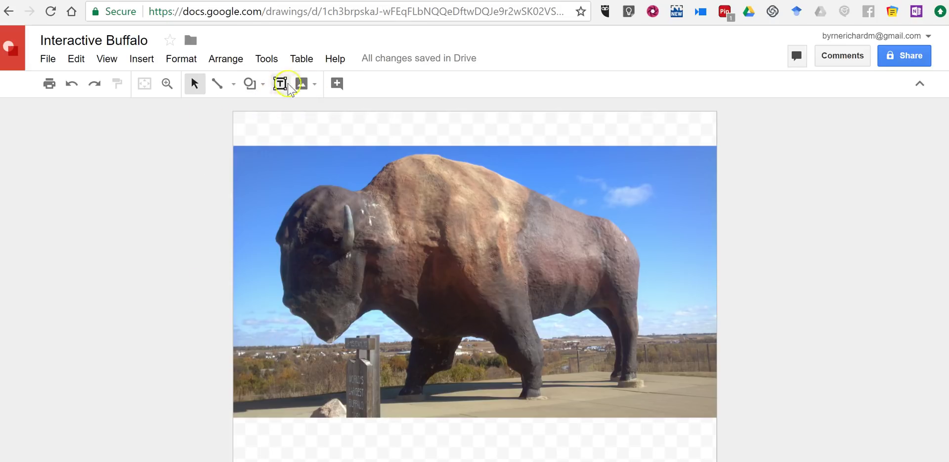
- Add a 'Click here' text box near the bottom of the photo
{"action": "left_click", "coordinate": [287, 84]}
{"action": "left_click_drag", "start_coordinate": [392, 374], "coordinate": [519, 406]}
{"action": "type", "text": "Click here"}
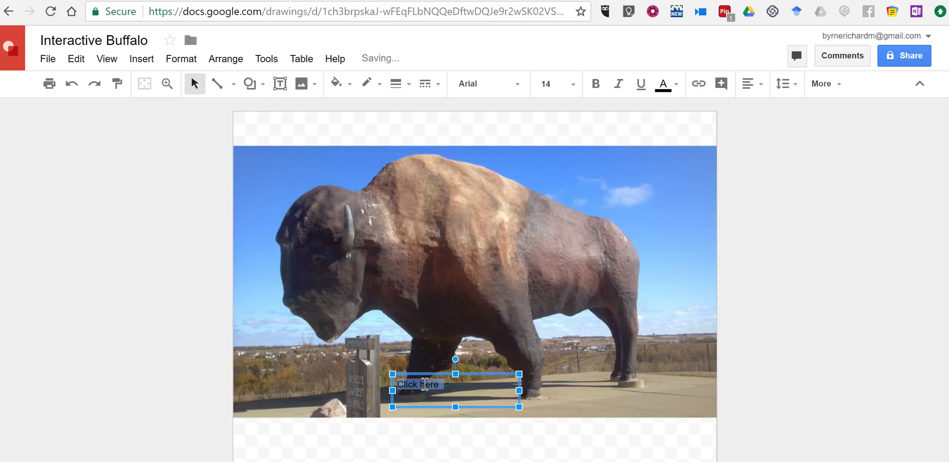
- Format the label text white, bold and 24 point
{"action": "left_click", "coordinate": [673, 89]}
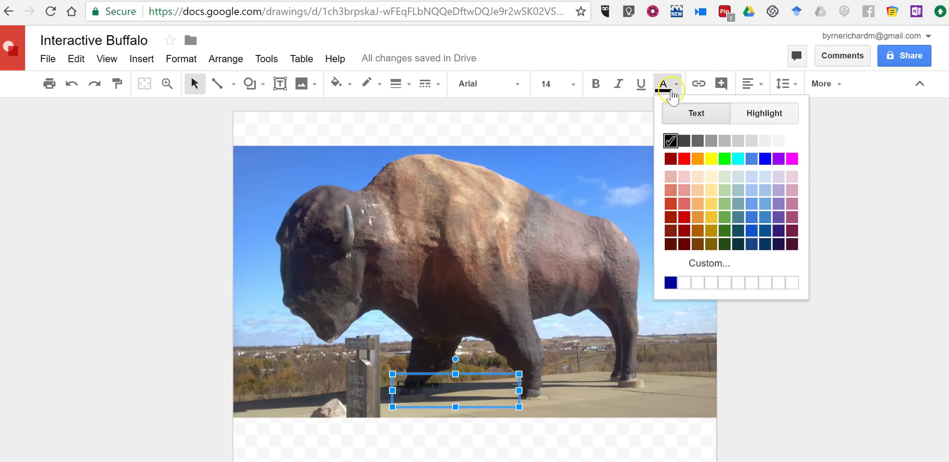
{"action": "left_click", "coordinate": [791, 141]}
{"action": "left_click", "coordinate": [596, 85]}
{"action": "left_click", "coordinate": [568, 84]}
{"action": "left_click", "coordinate": [547, 297]}
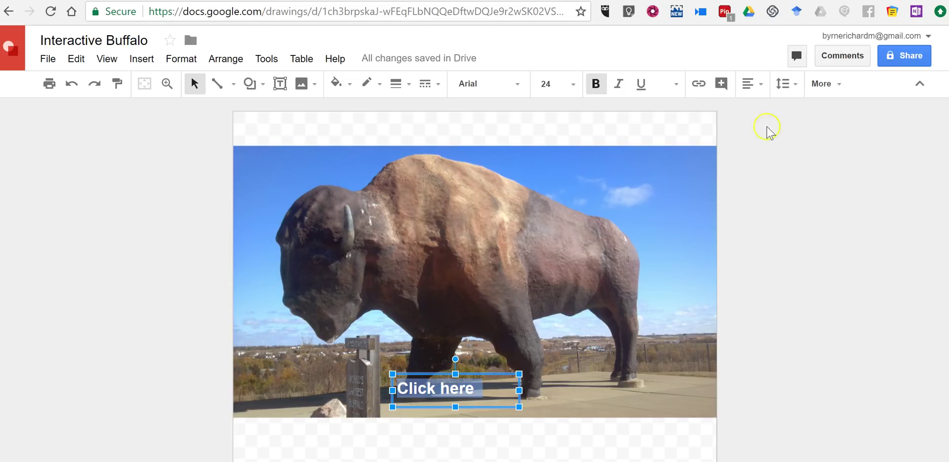
- Open the label's link box, dismiss it, and reselect the text box
{"action": "left_click", "coordinate": [698, 84]}
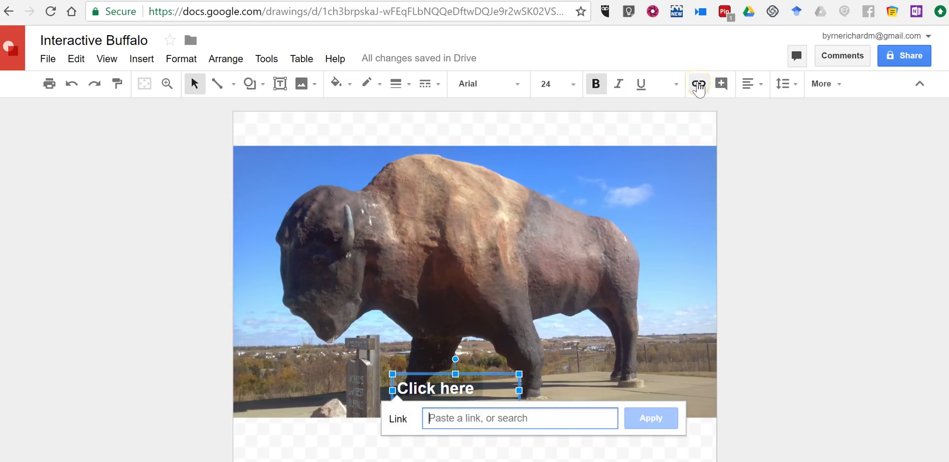
{"action": "left_click", "coordinate": [795, 317]}
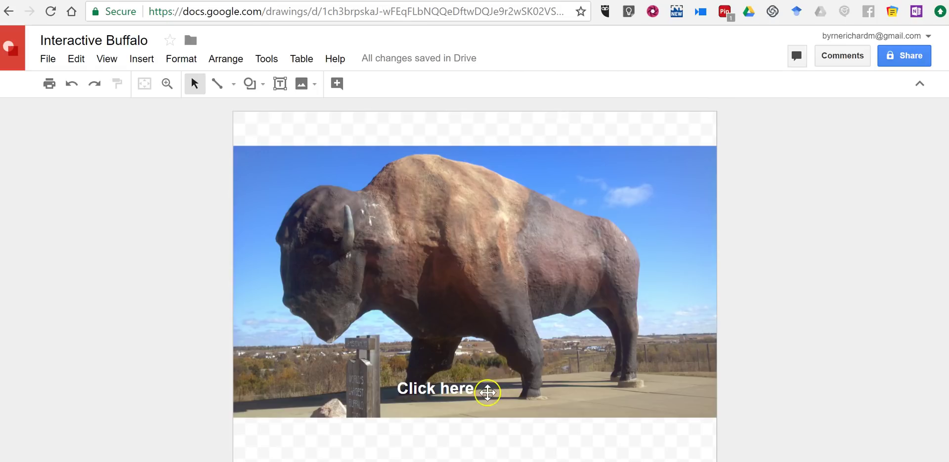
{"action": "left_click", "coordinate": [487, 391]}
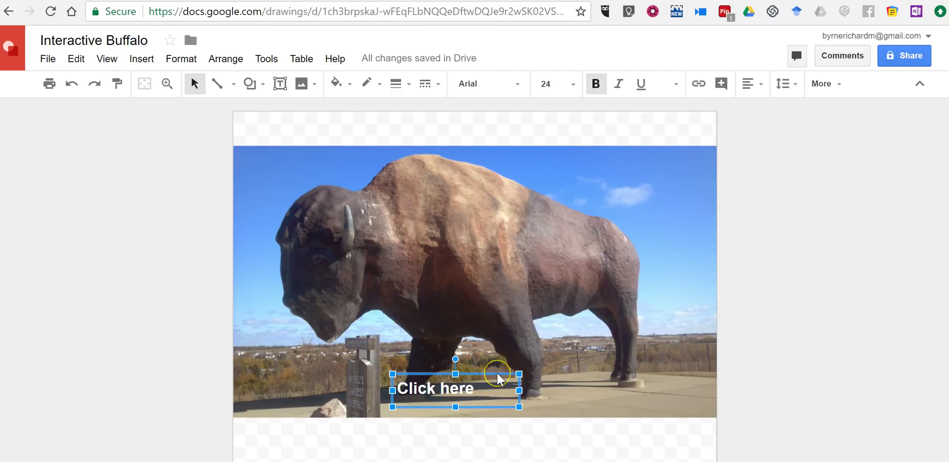
- Delete the label and draw a small circle beside the signpost
{"action": "key", "text": "Delete"}
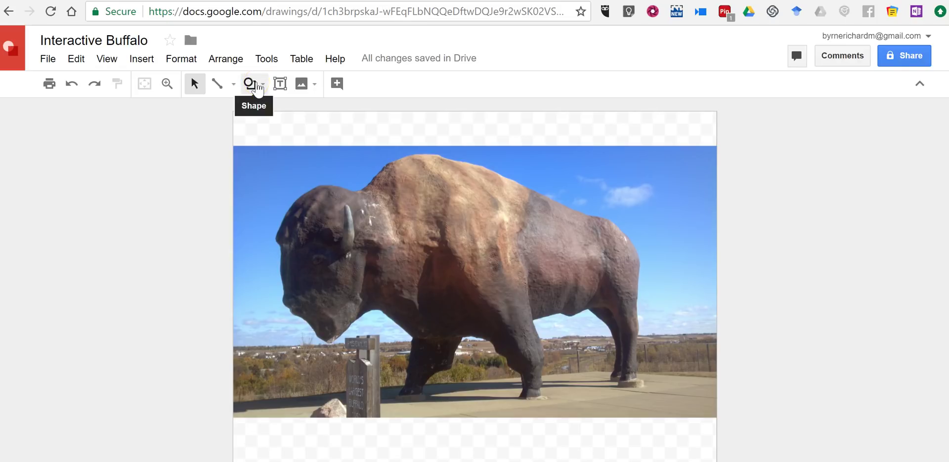
{"action": "left_click", "coordinate": [257, 85]}
{"action": "left_click", "coordinate": [285, 111]}
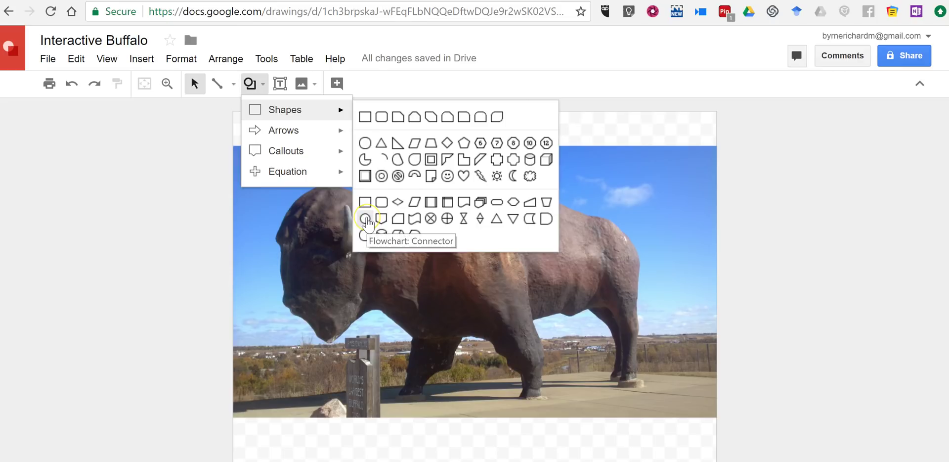
{"action": "left_click", "coordinate": [366, 220]}
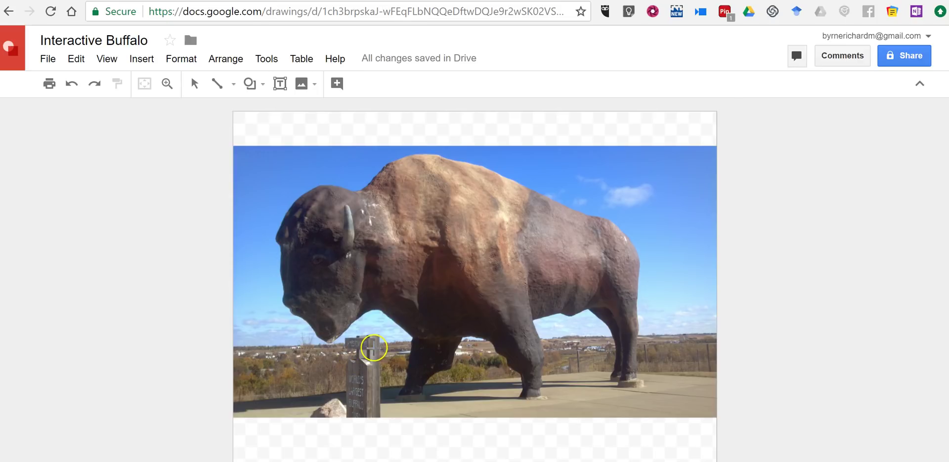
{"action": "left_click", "coordinate": [374, 348]}
{"action": "left_click_drag", "start_coordinate": [409, 383], "coordinate": [398, 368]}
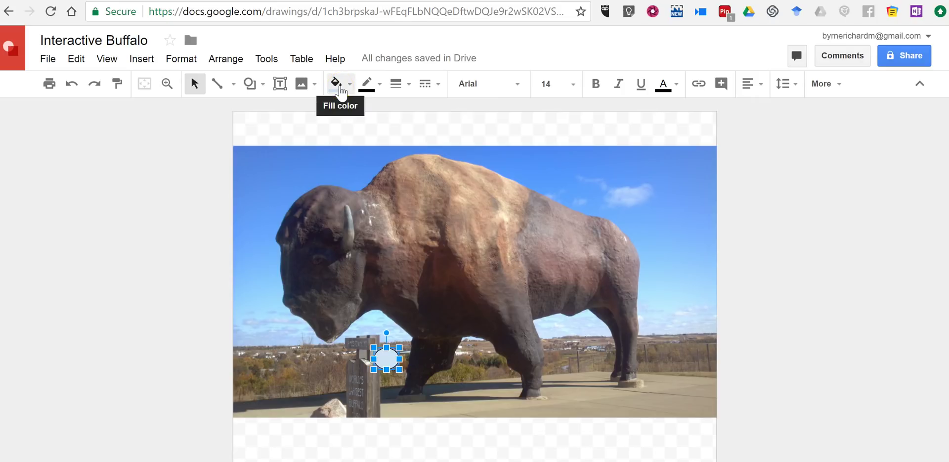
- Fill the circle magenta and shrink it slightly
{"action": "left_click", "coordinate": [337, 85]}
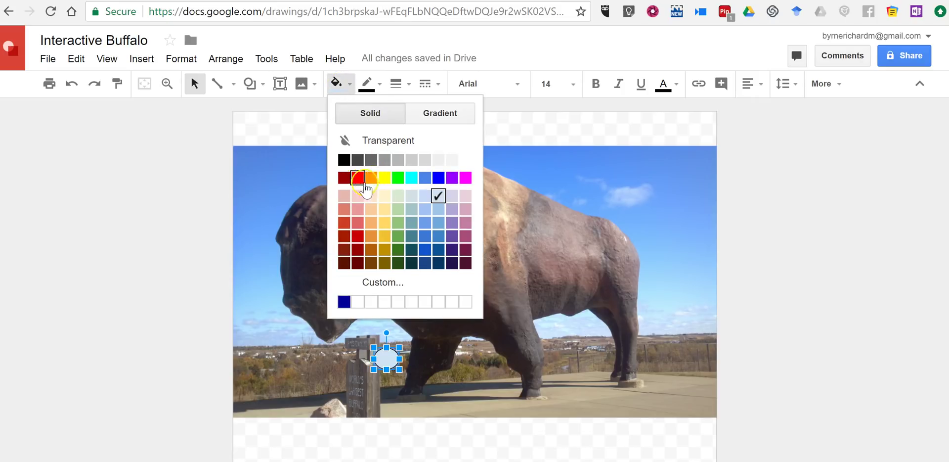
{"action": "left_click", "coordinate": [465, 178]}
{"action": "left_click_drag", "start_coordinate": [399, 369], "coordinate": [393, 366]}
- Give the circle a 4px red outline
{"action": "left_click", "coordinate": [405, 84]}
{"action": "left_click", "coordinate": [418, 131]}
{"action": "left_click", "coordinate": [395, 84]}
{"action": "left_click", "coordinate": [418, 170]}
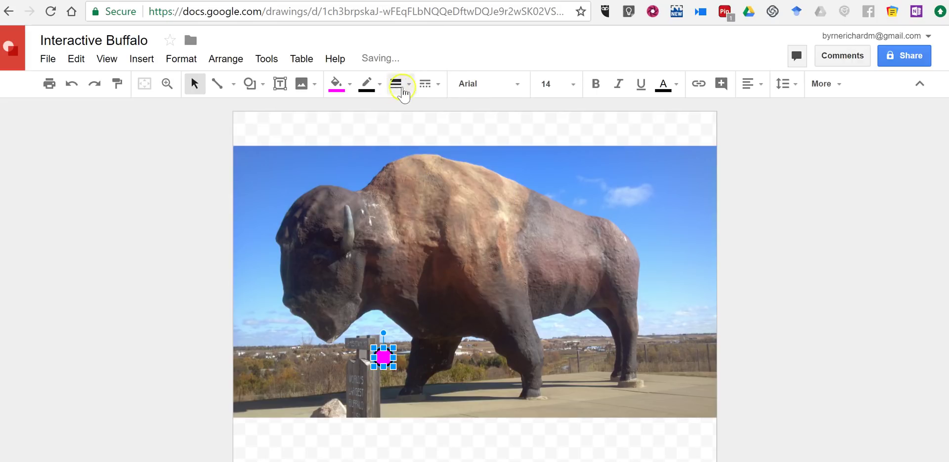
{"action": "left_click", "coordinate": [378, 85]}
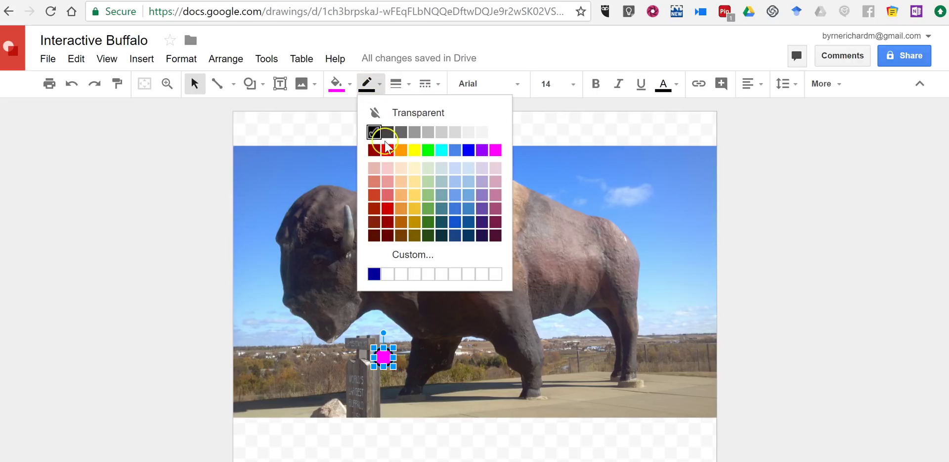
{"action": "left_click", "coordinate": [388, 150]}
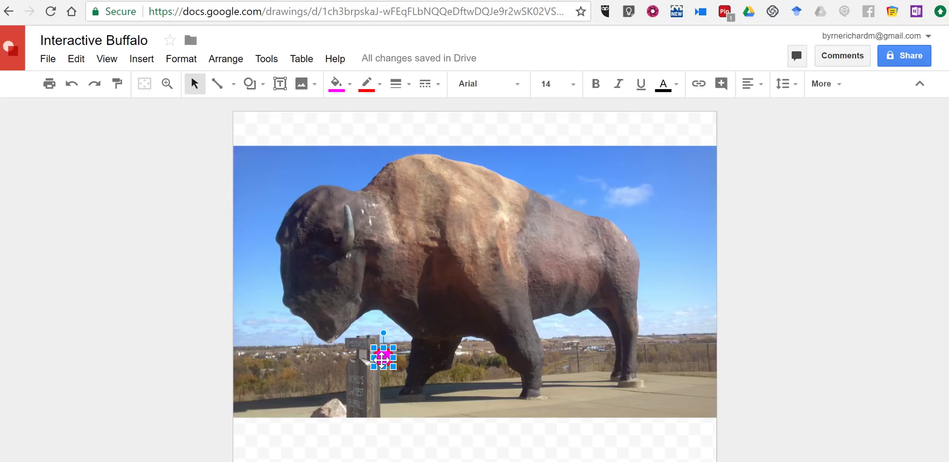
- Copy the World's Largest Buffalo Wikipedia URL and link the magenta circle to it
{"action": "left_click", "coordinate": [384, 365]}
{"action": "left_click", "coordinate": [523, 8]}
{"action": "left_click", "coordinate": [509, 13]}
{"action": "left_click", "coordinate": [698, 84]}
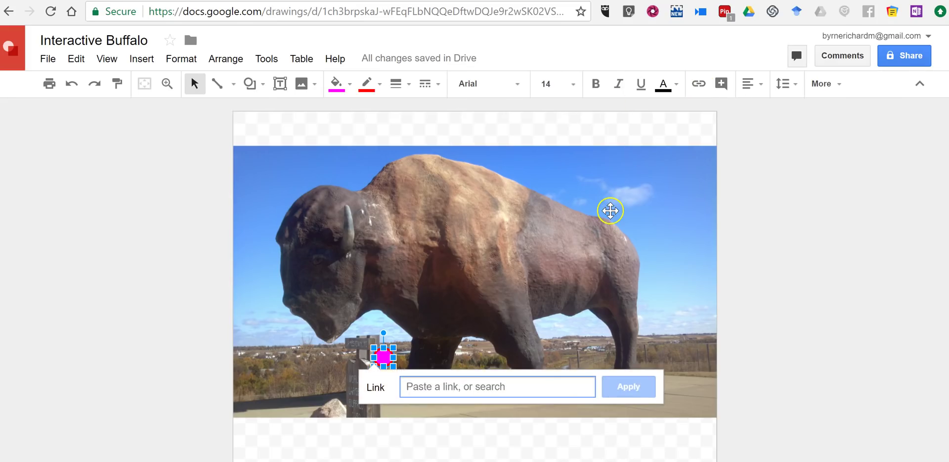
{"action": "type", "text": "https://en.wikipedia.org/wiki/World%27s_Largest_Buffalo"}
{"action": "left_click", "coordinate": [628, 388]}
{"action": "left_click", "coordinate": [789, 340]}
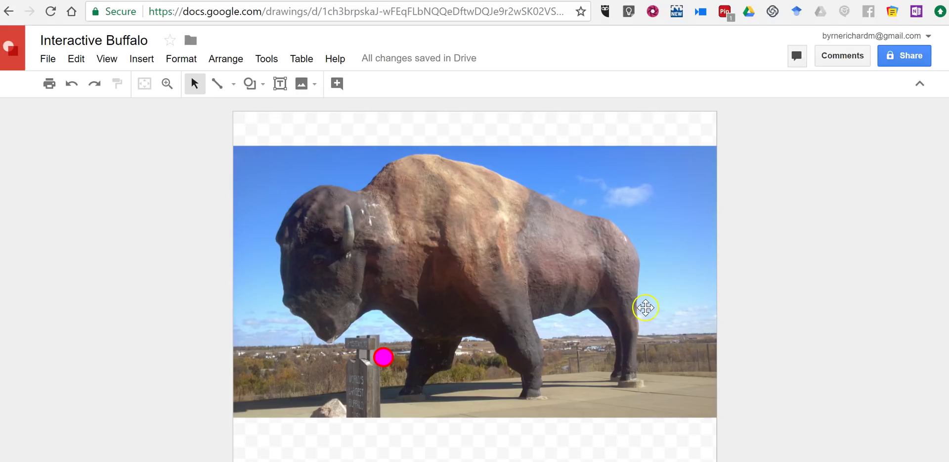
- Share the drawing as view-only via link, copy the link, and open an incognito window
{"action": "left_click", "coordinate": [908, 55]}
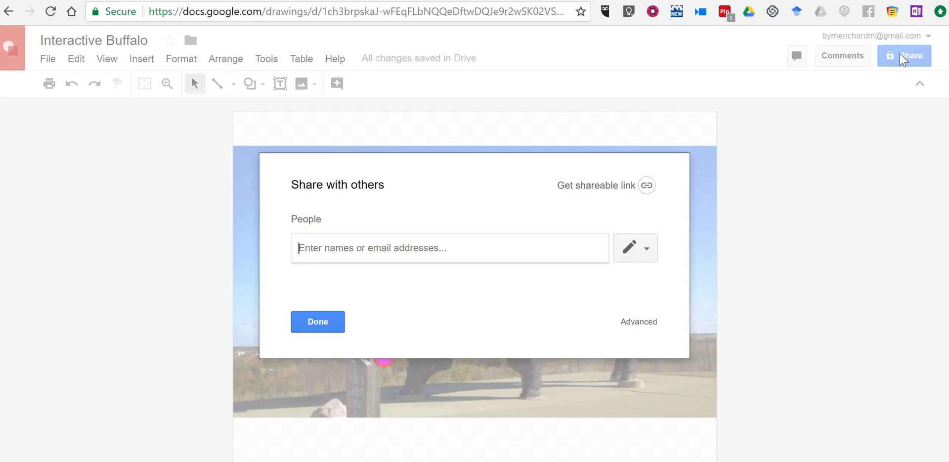
{"action": "left_click", "coordinate": [600, 184]}
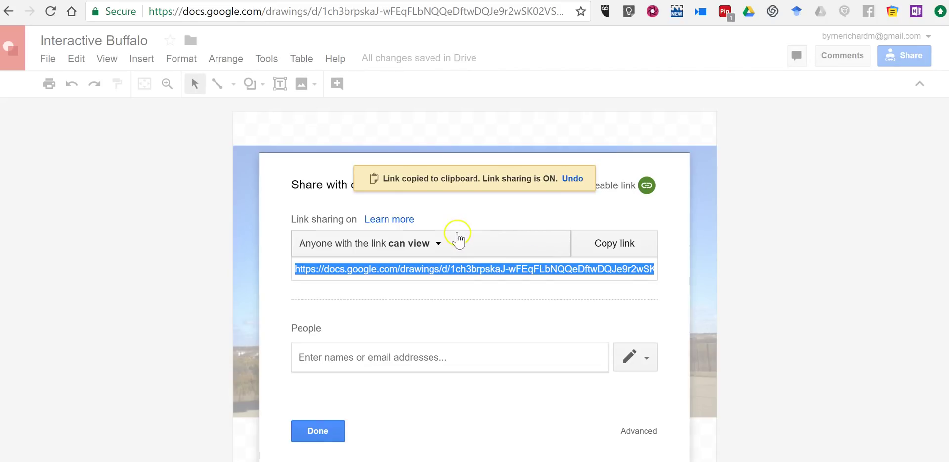
{"action": "left_click", "coordinate": [432, 241]}
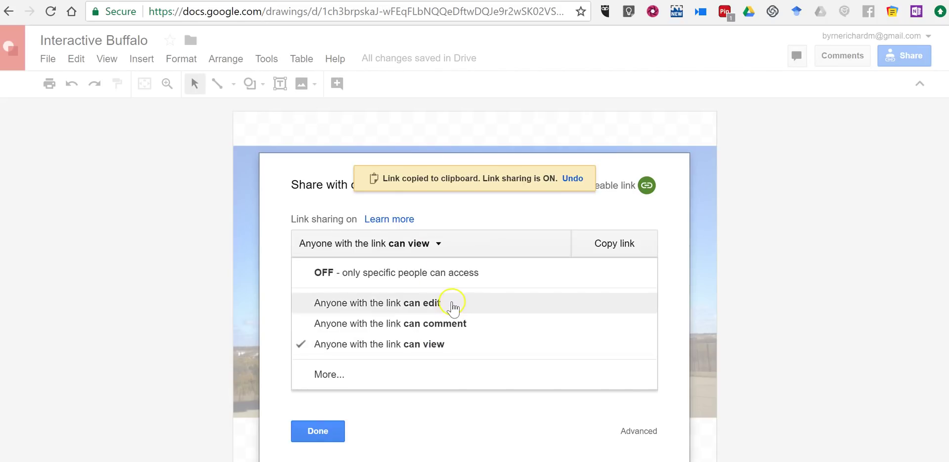
{"action": "left_click", "coordinate": [476, 420]}
{"action": "left_click", "coordinate": [607, 247]}
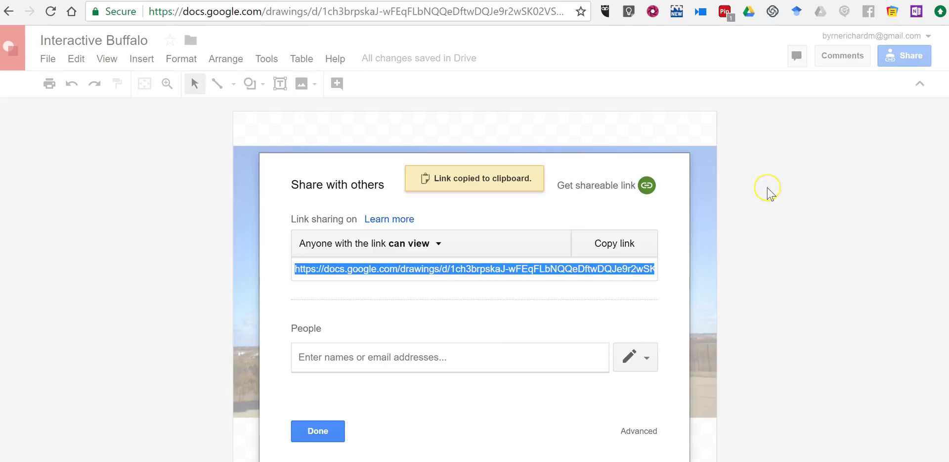
{"action": "key", "text": "ctrl+shift+n"}
- Load the share link, follow the magenta dot to the Wikipedia article, then return
{"action": "key", "text": "ctrl+v"}
{"action": "key", "text": "Return"}
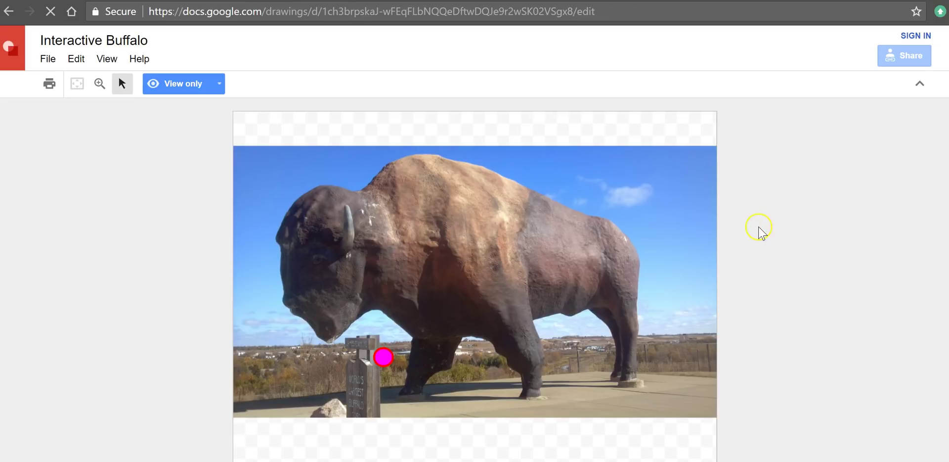
{"action": "left_click", "coordinate": [390, 364]}
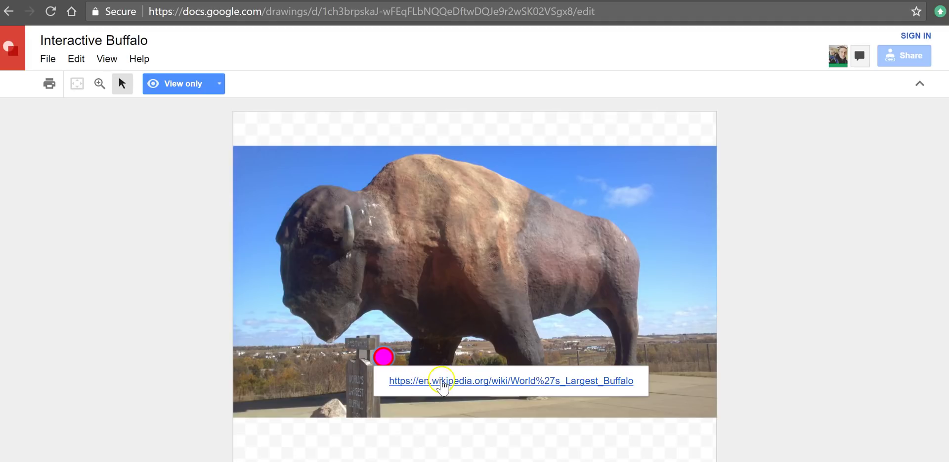
{"action": "left_click", "coordinate": [439, 381]}
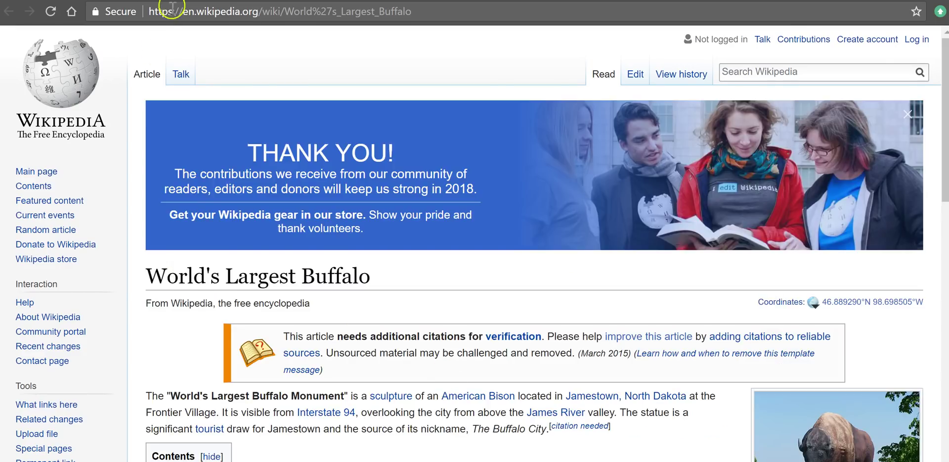
{"action": "key", "text": "ctrl+w"}
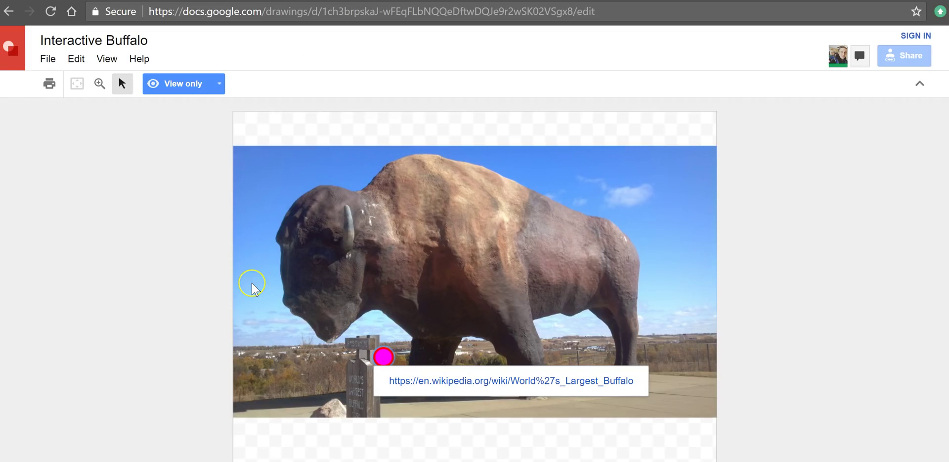